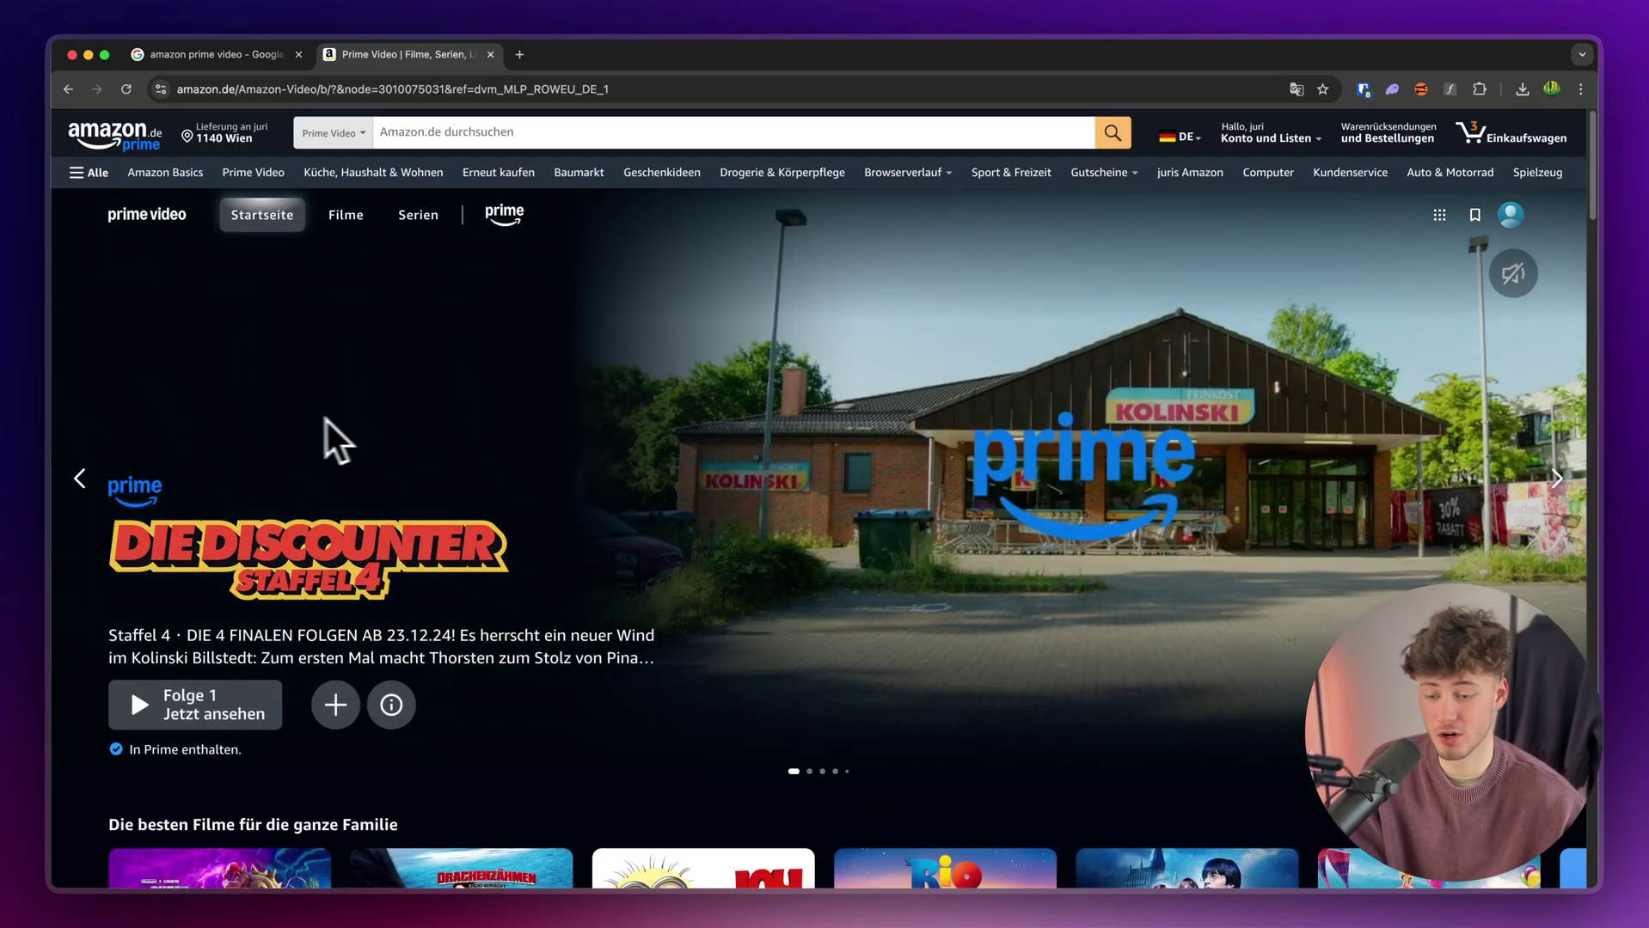
{"action": "scroll", "coordinate": [532, 590], "scroll_direction": "down", "scroll_amount": 5}
{"action": "scroll", "coordinate": [532, 591], "scroll_direction": "down", "scroll_amount": 5}
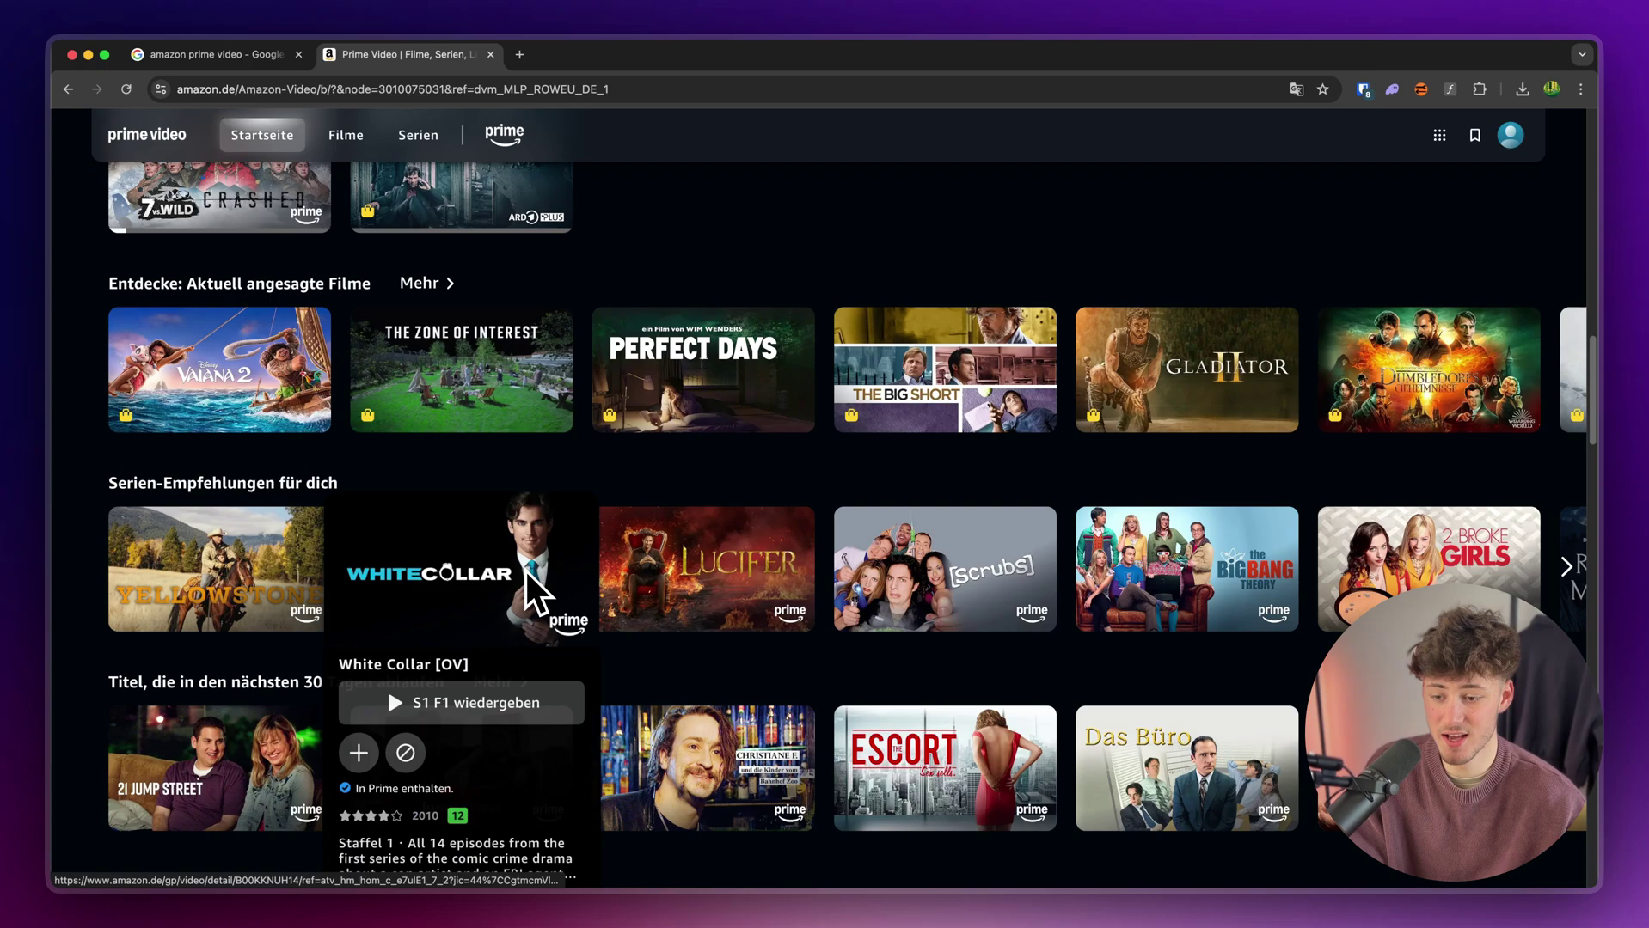
{"action": "scroll", "coordinate": [717, 248], "scroll_direction": "up", "scroll_amount": 5}
{"action": "scroll", "coordinate": [718, 248], "scroll_direction": "up", "scroll_amount": 5}
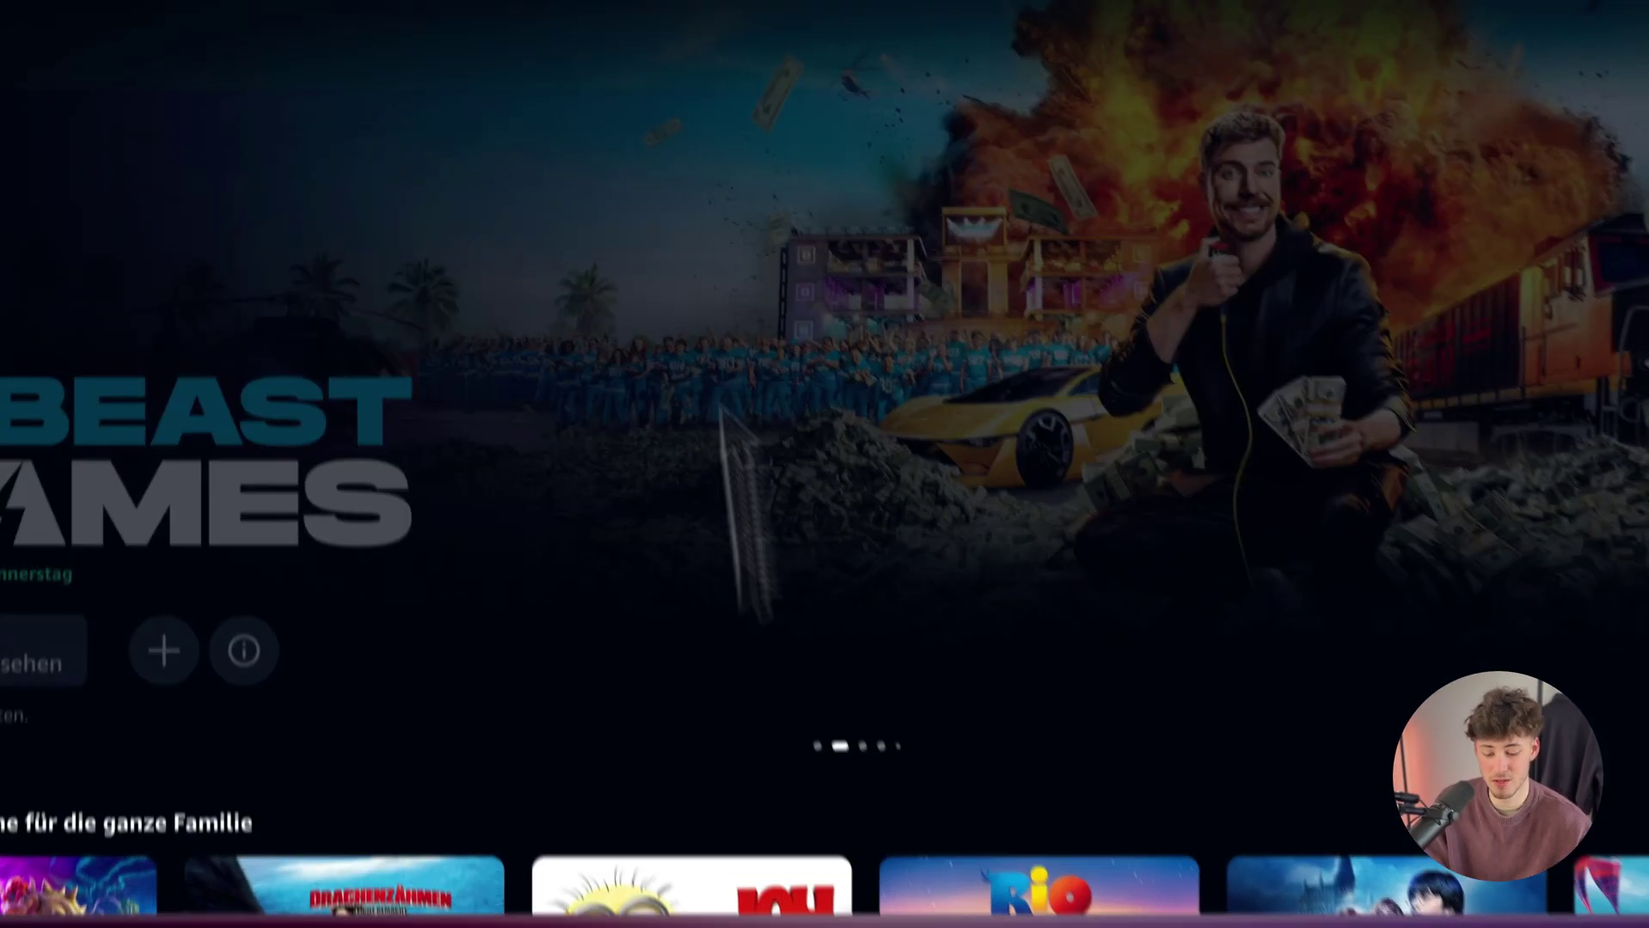
{"action": "scroll", "coordinate": [928, 516], "scroll_direction": "up", "scroll_amount": 3}
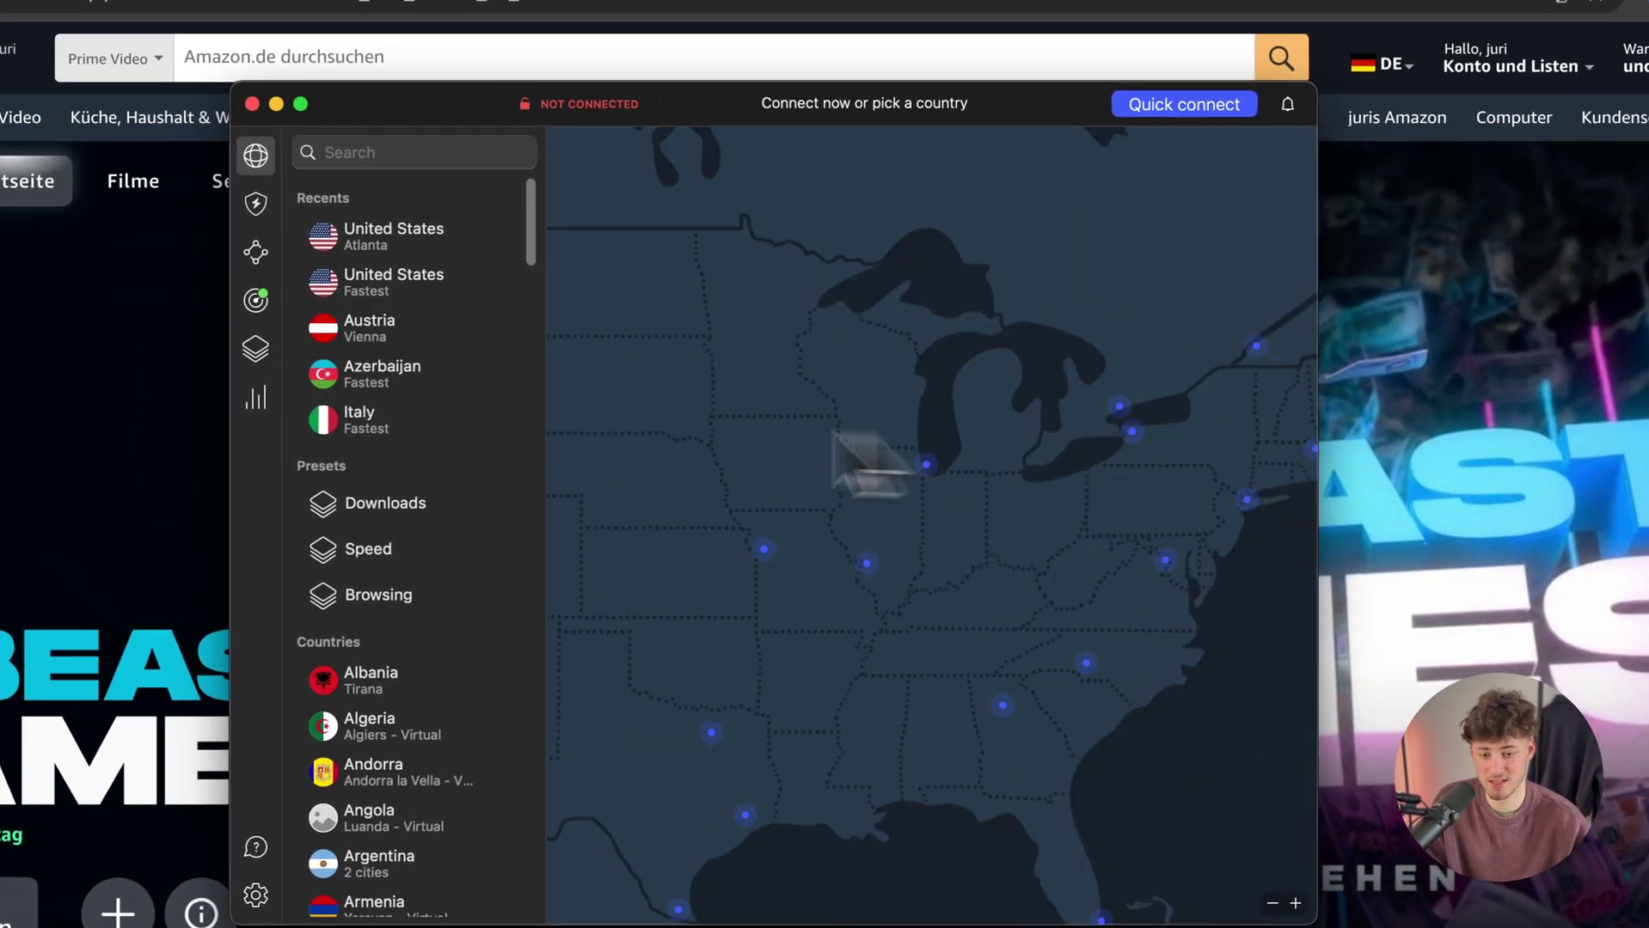
Pan the NordVPN map across the United States while the US New York connection loads Prime Video US
{"action": "left_click_drag", "start_coordinate": [835, 433], "coordinate": [881, 387]}
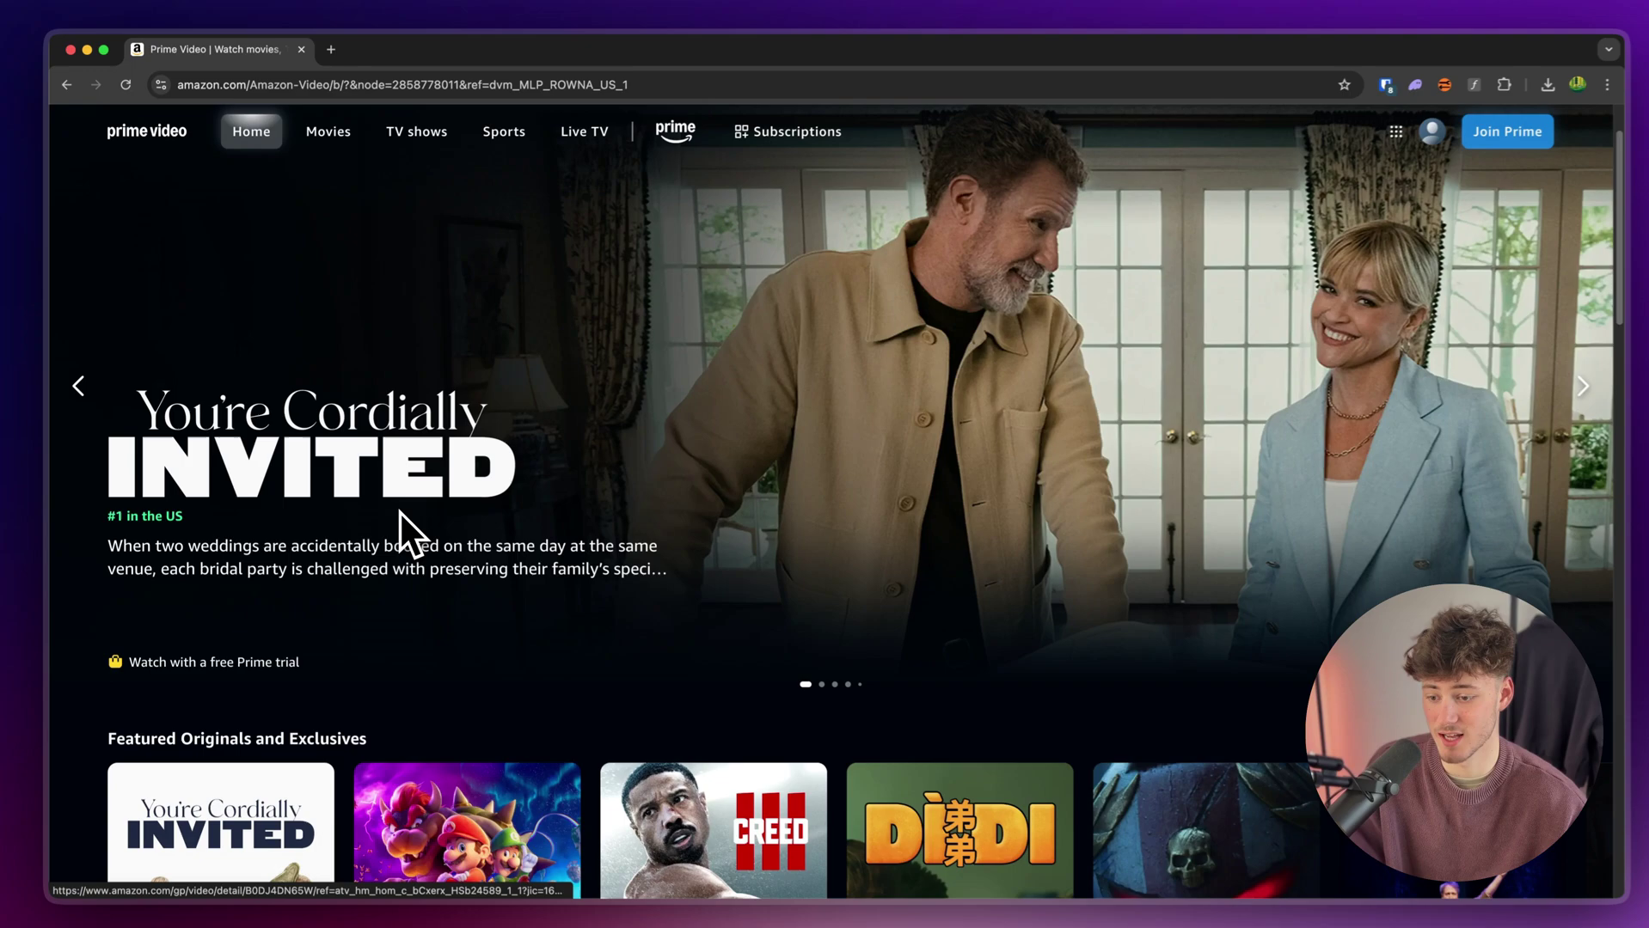
{"action": "scroll", "coordinate": [397, 511], "scroll_direction": "down", "scroll_amount": 2}
{"action": "scroll", "coordinate": [397, 510], "scroll_direction": "down", "scroll_amount": 3}
{"action": "scroll", "coordinate": [636, 369], "scroll_direction": "up", "scroll_amount": 5}
{"action": "scroll", "coordinate": [636, 369], "scroll_direction": "up", "scroll_amount": 2}
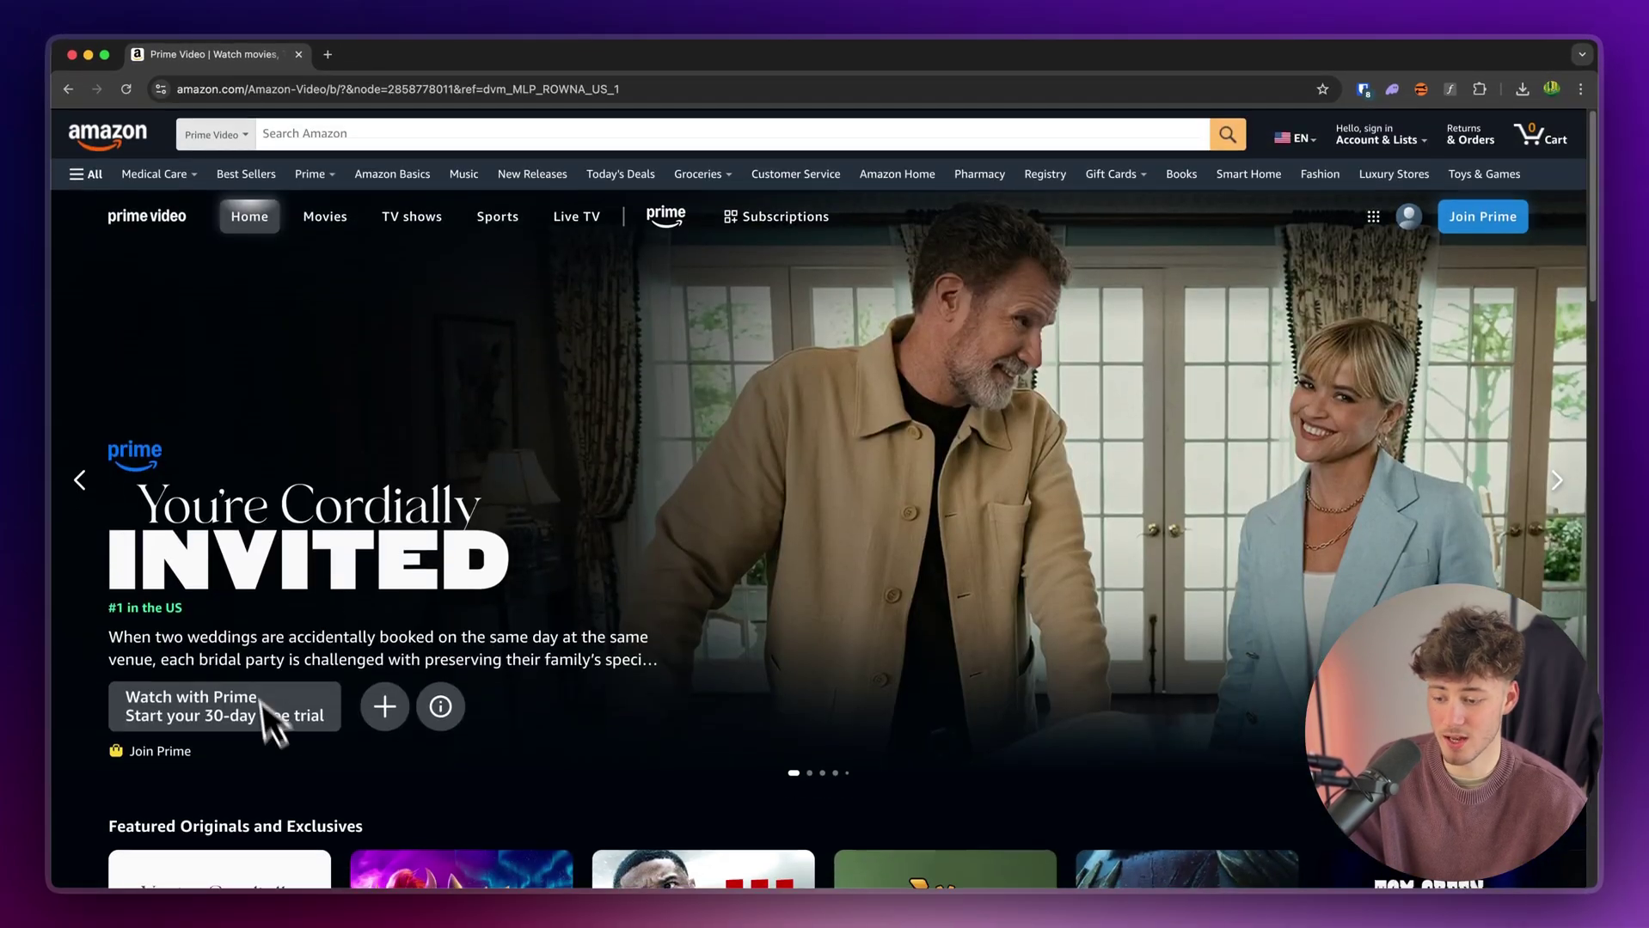